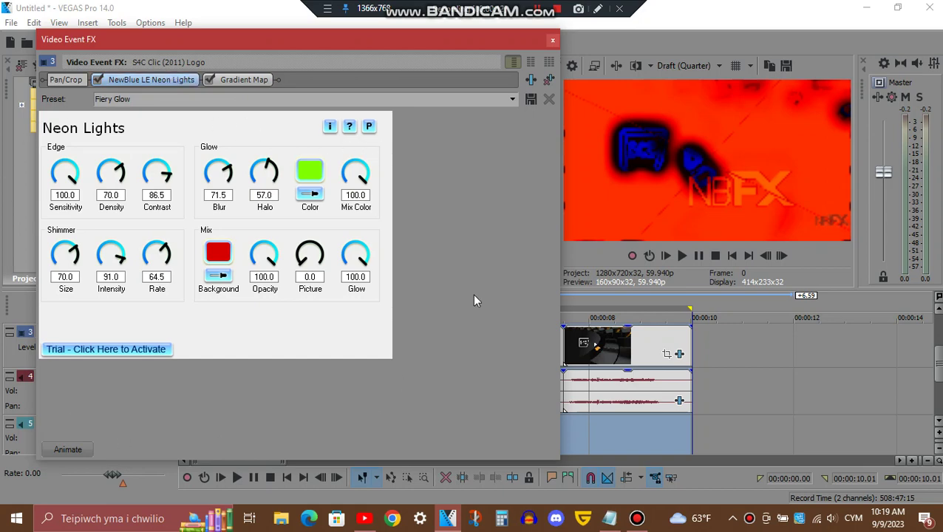
Review each color point of the first video clip's Gradient Map effect, then close its effects window
{"action": "left_click", "coordinate": [251, 81]}
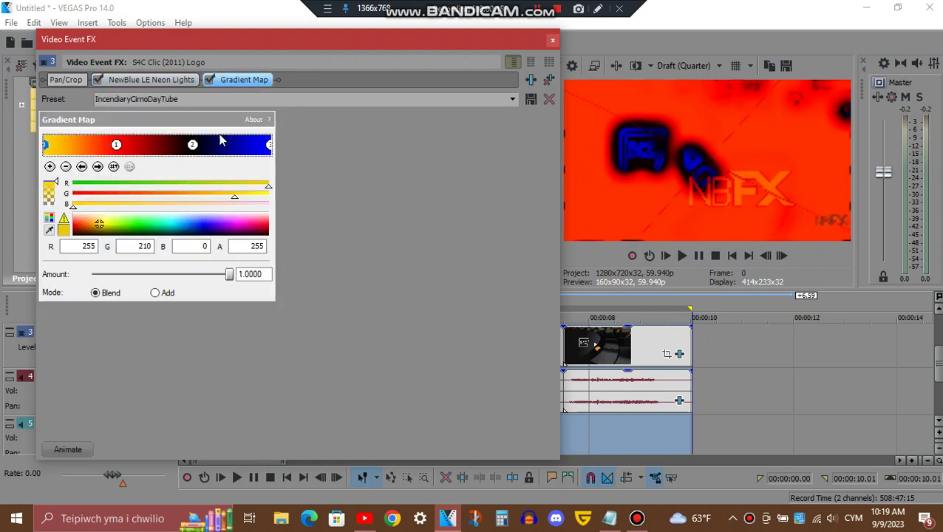
{"action": "left_click", "coordinate": [98, 167]}
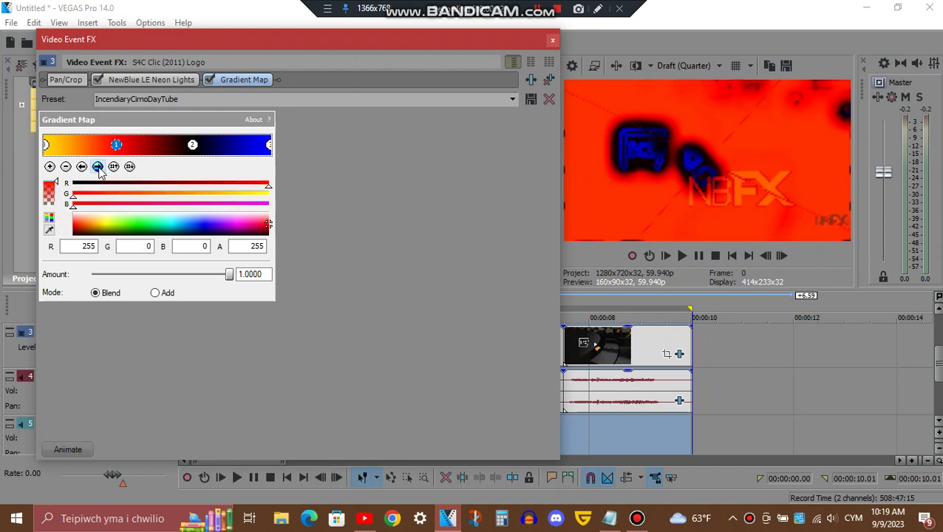
{"action": "left_click", "coordinate": [98, 167]}
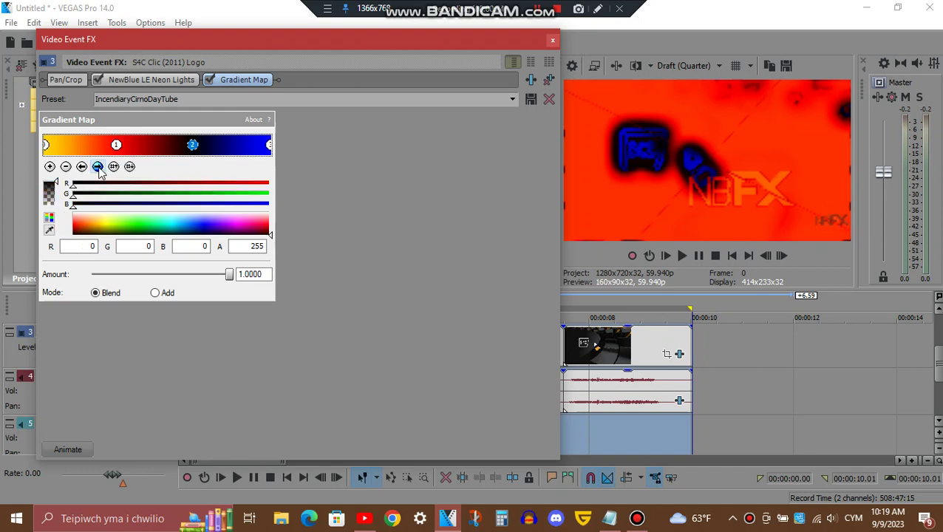
{"action": "left_click", "coordinate": [203, 224]}
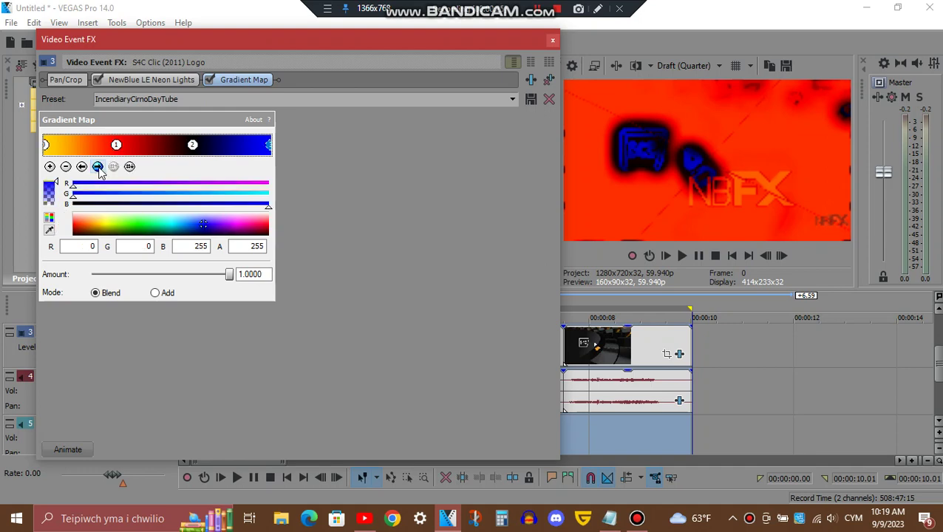
{"action": "left_click", "coordinate": [555, 42]}
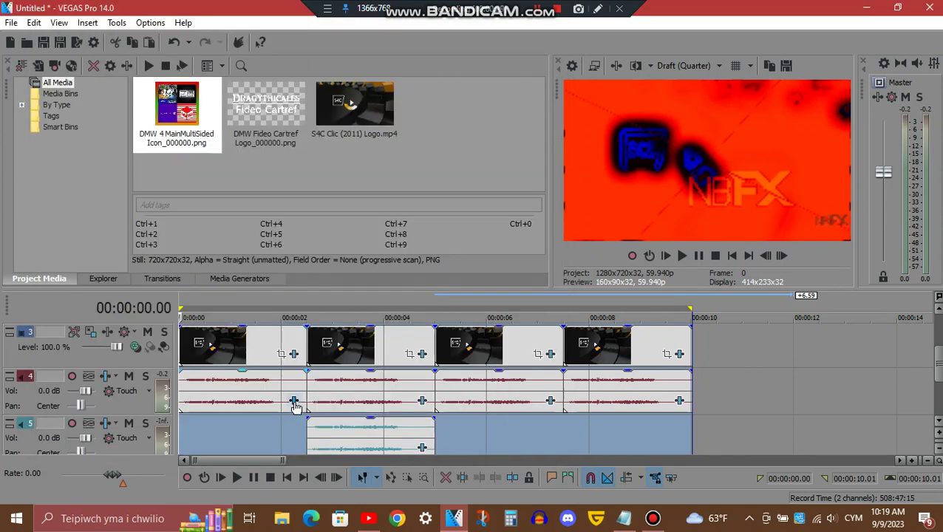
Review the Flange/Wah-Wah, Orange Vocoder and tb_grumblebum settings on the first audio clip of track 4, including grumblebum's pitch options
{"action": "left_click", "coordinate": [295, 401]}
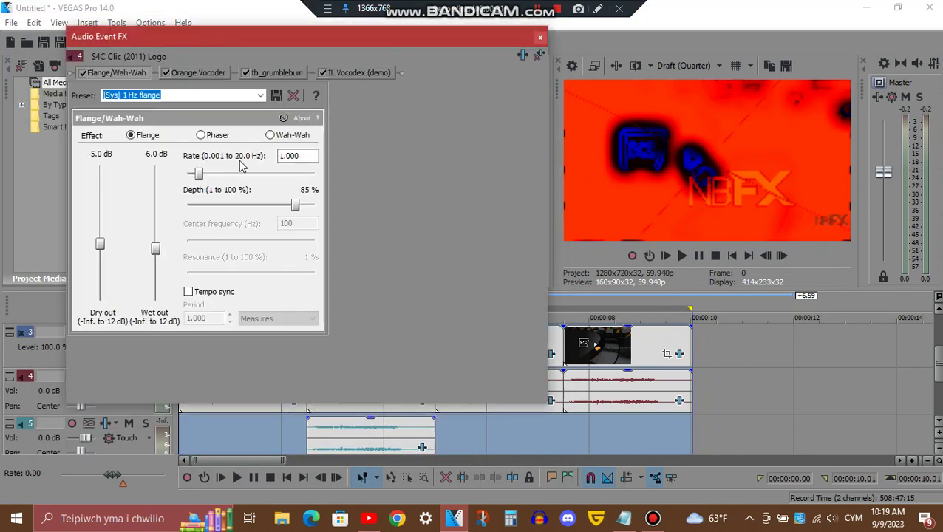
{"action": "left_click", "coordinate": [214, 75]}
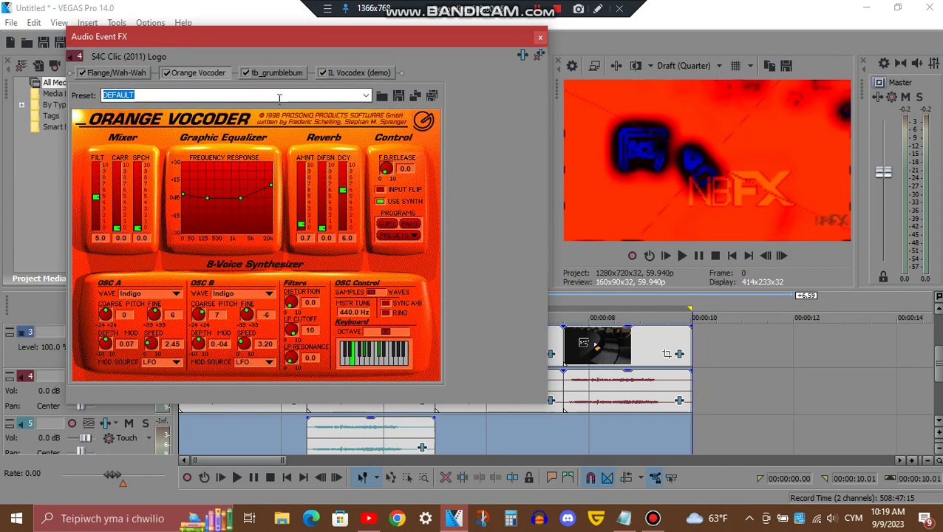
{"action": "left_click", "coordinate": [294, 74]}
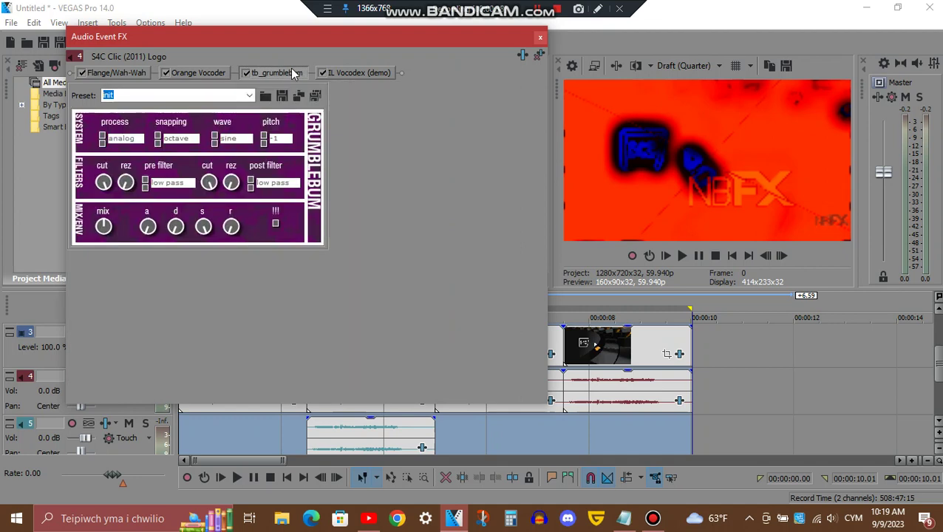
{"action": "left_click", "coordinate": [285, 139]}
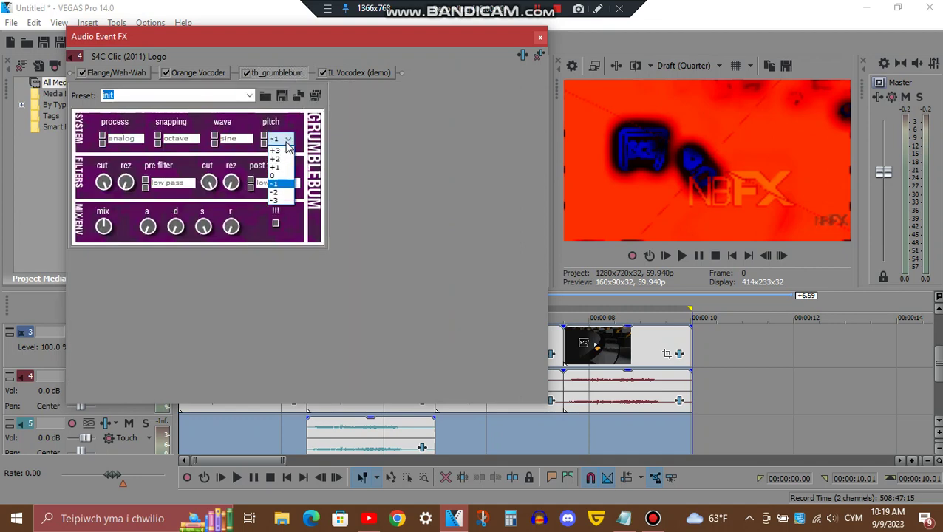
{"action": "left_click", "coordinate": [285, 190]}
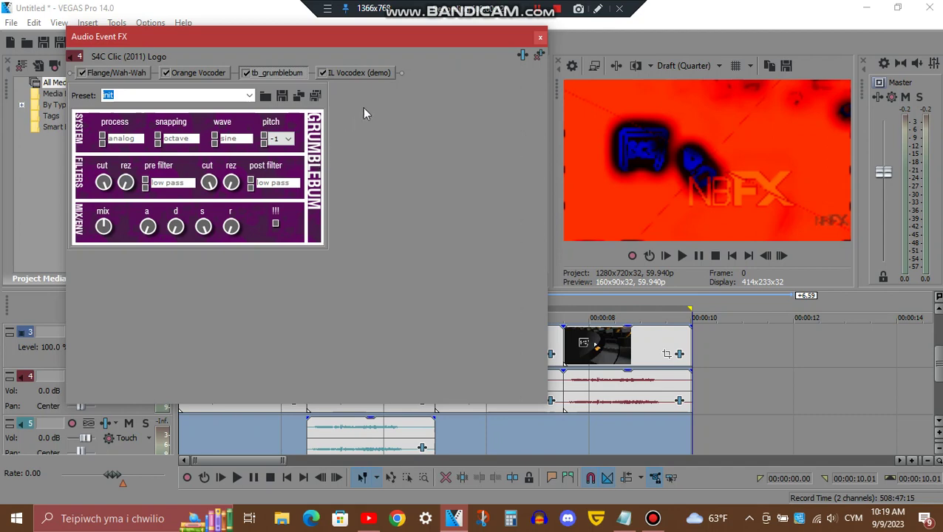
Examine the first audio clip's IL Vocodex settings from the mixer down to the keyboard, then close the effects window
{"action": "left_click", "coordinate": [374, 74]}
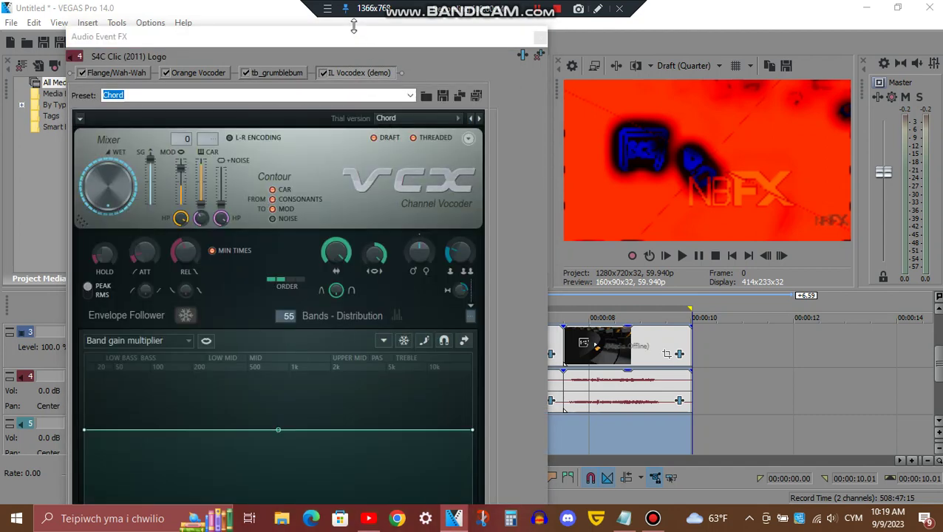
{"action": "left_click_drag", "start_coordinate": [354, 27], "coordinate": [360, 83]}
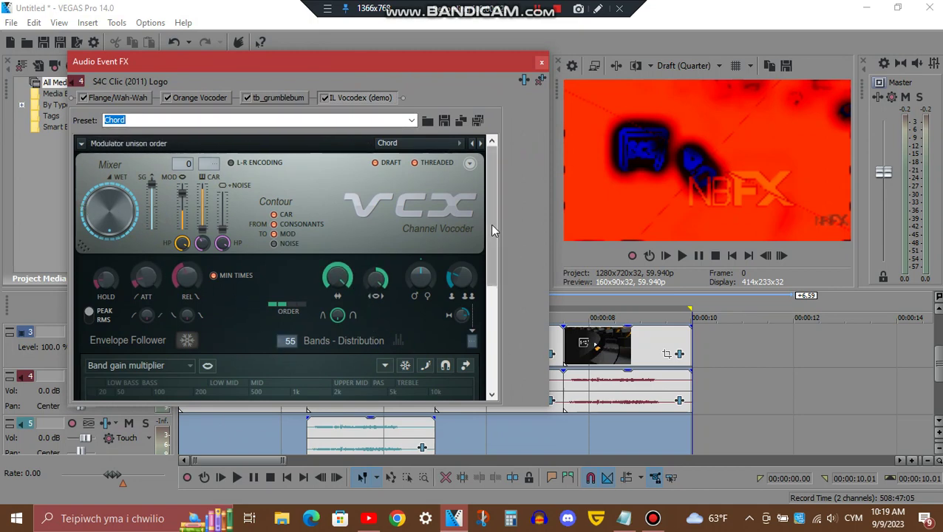
{"action": "left_click_drag", "start_coordinate": [492, 226], "coordinate": [495, 338]}
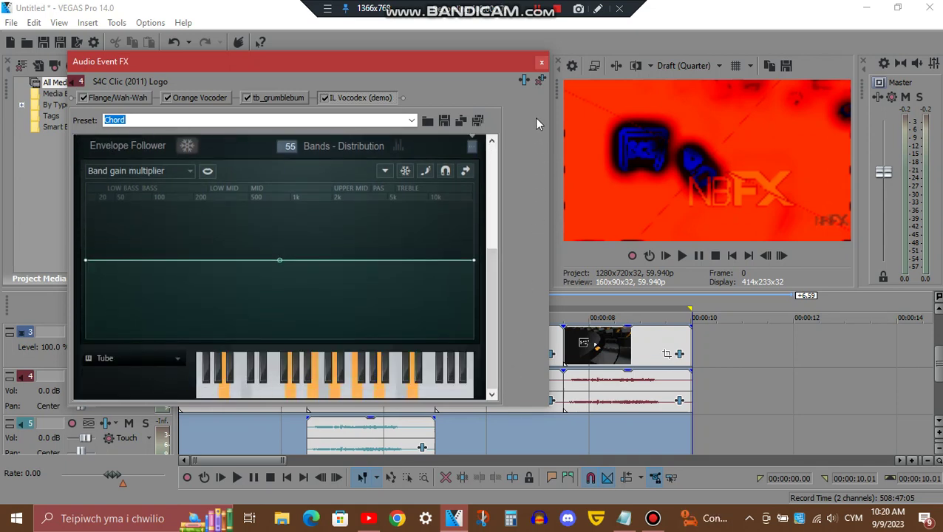
{"action": "left_click", "coordinate": [543, 64]}
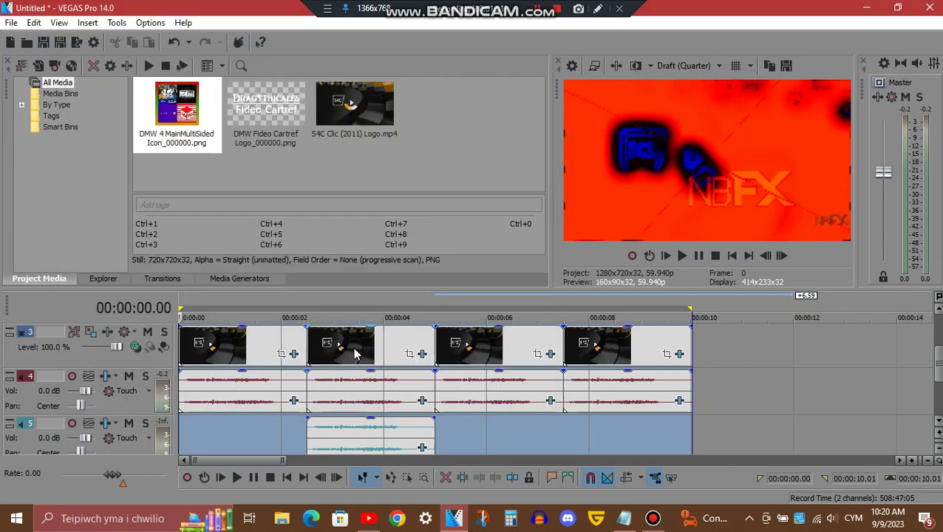
Open the second video clip's effects and review every color point of its Gradient Map
{"action": "left_click", "coordinate": [354, 353]}
{"action": "left_click", "coordinate": [423, 355]}
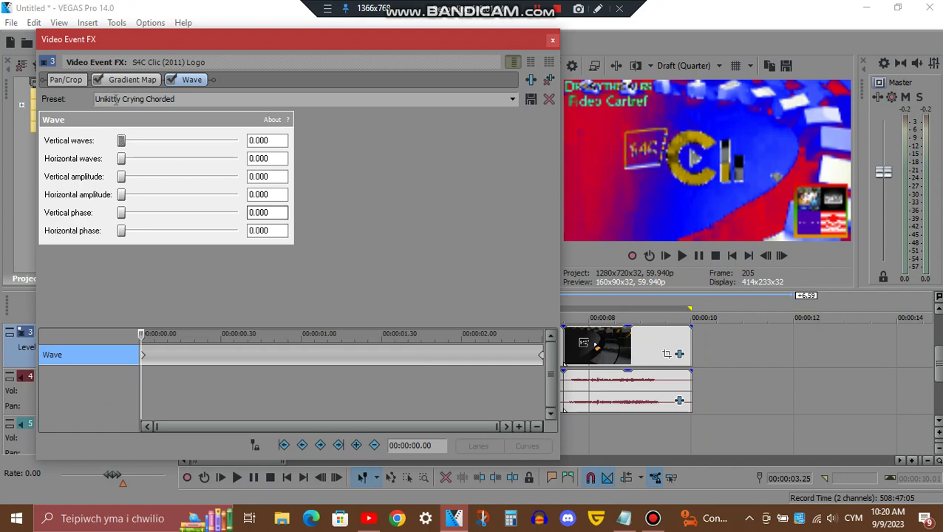
{"action": "left_click", "coordinate": [129, 83]}
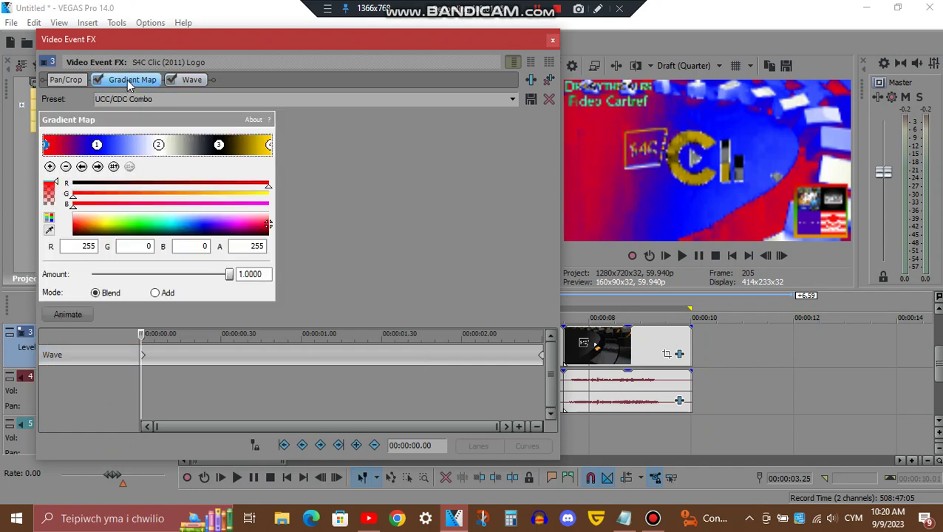
{"action": "left_click", "coordinate": [97, 166]}
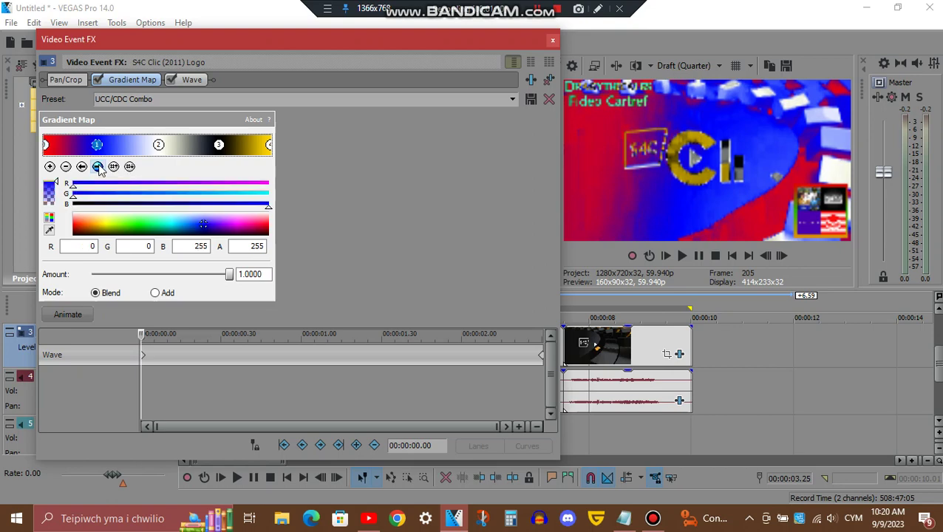
{"action": "left_click", "coordinate": [98, 166]}
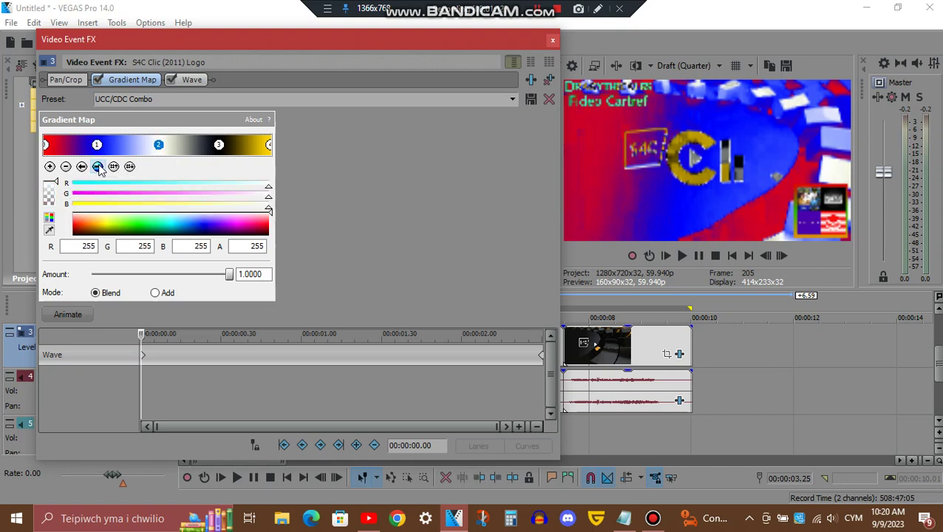
{"action": "left_click", "coordinate": [97, 166]}
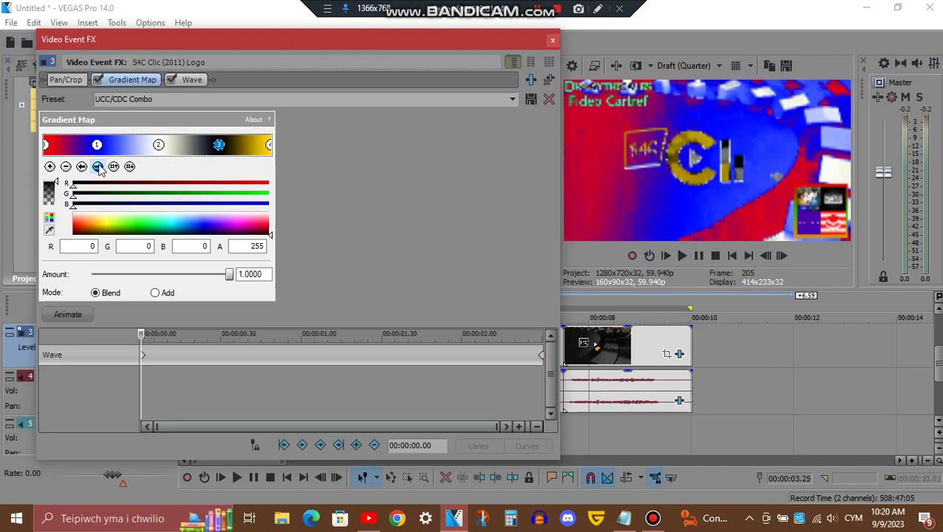
{"action": "left_click", "coordinate": [98, 167]}
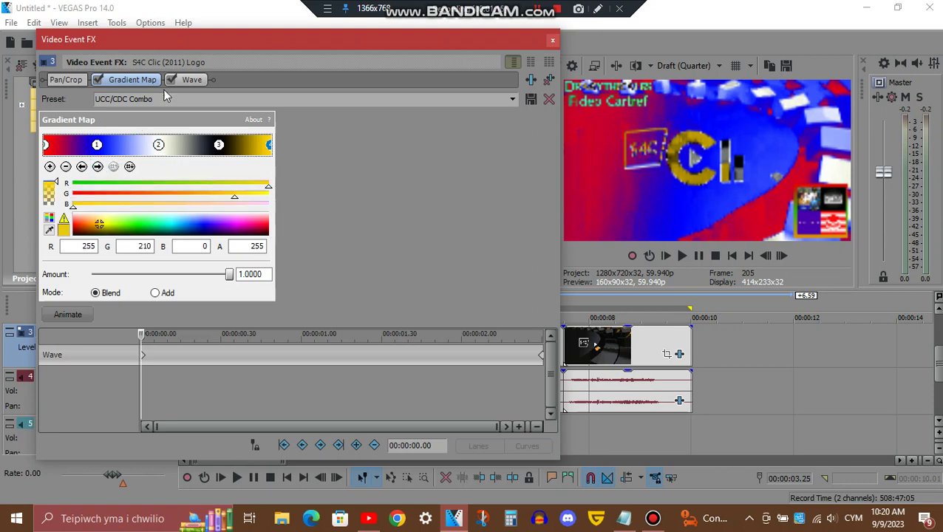
Inspect the second video clip's Wave settings at the first and last keyframes, then close the effects window
{"action": "left_click", "coordinate": [190, 81]}
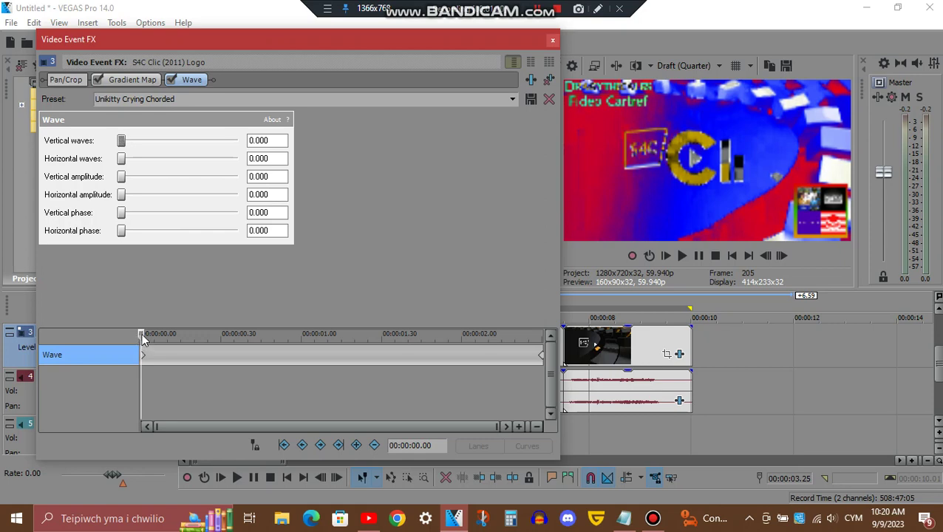
{"action": "left_click_drag", "start_coordinate": [144, 339], "coordinate": [577, 334]}
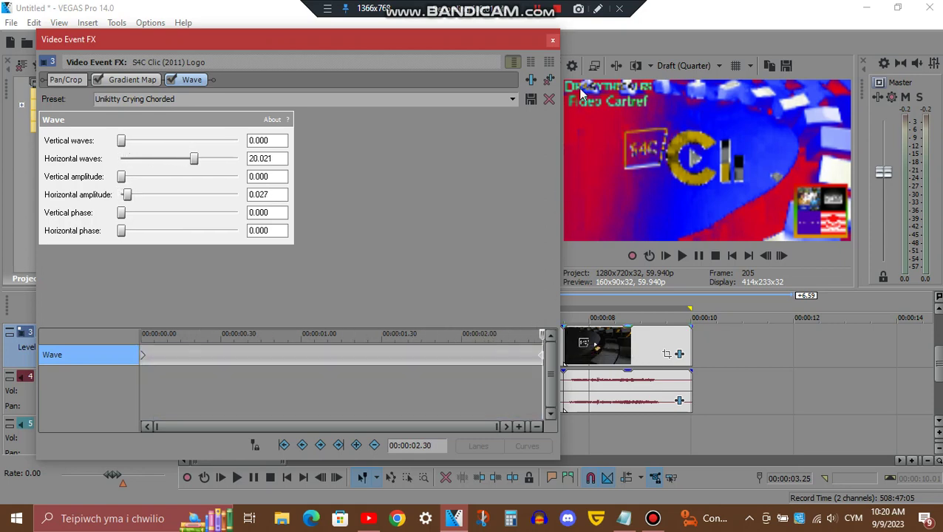
{"action": "left_click", "coordinate": [552, 39]}
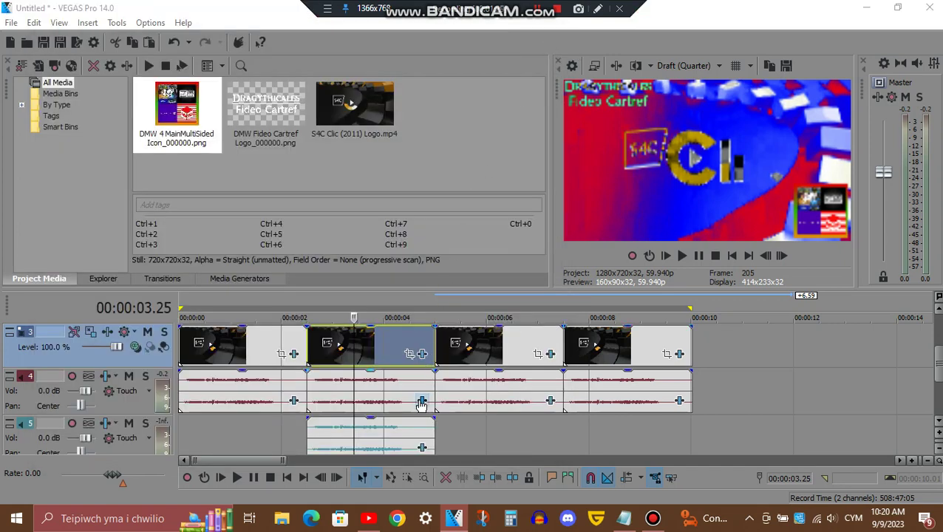
Examine the IL Vocodex settings and keyboard notes on track 4's second audio clip, then close the effects window
{"action": "left_click", "coordinate": [422, 403]}
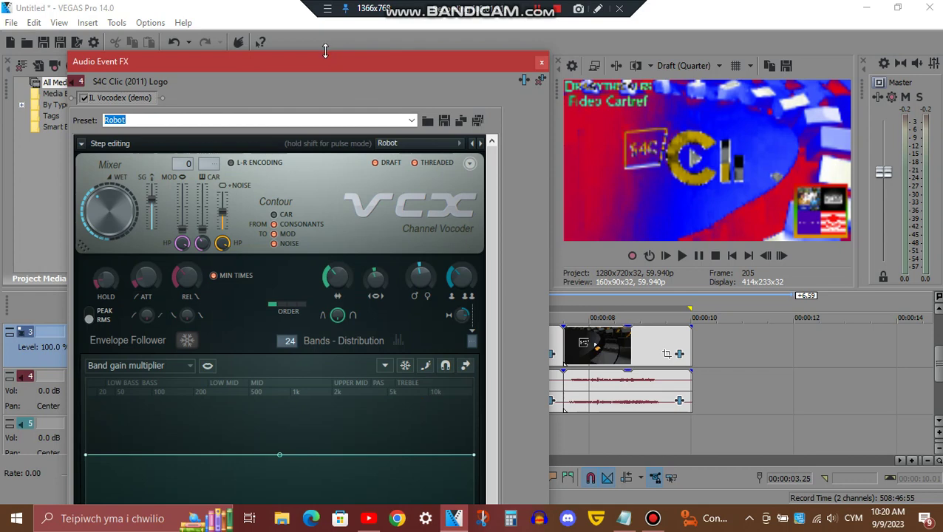
{"action": "mouse_move", "coordinate": [325, 50]}
{"action": "left_mouse_down"}
{"action": "mouse_move", "coordinate": [321, 153]}
{"action": "mouse_move", "coordinate": [347, 209]}
{"action": "mouse_move", "coordinate": [340, 53]}
{"action": "left_mouse_up"}
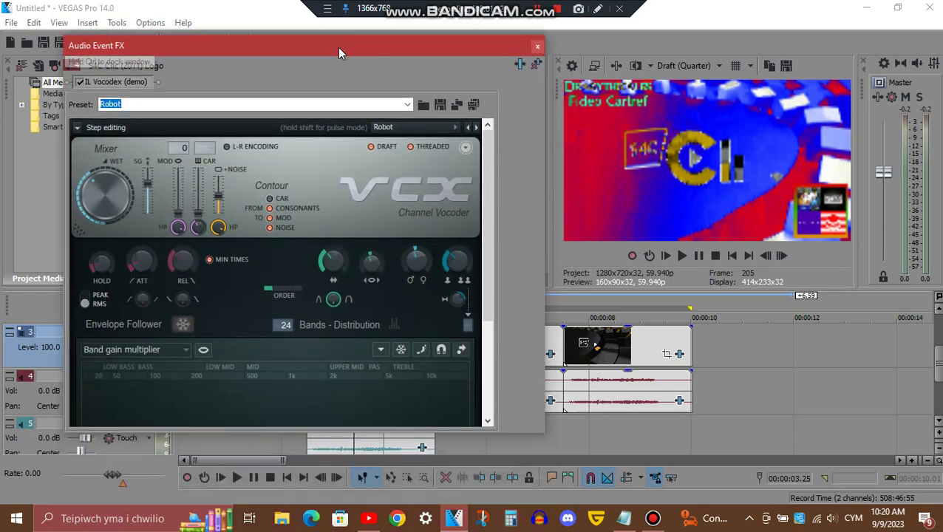
{"action": "left_click_drag", "start_coordinate": [487, 139], "coordinate": [510, 380]}
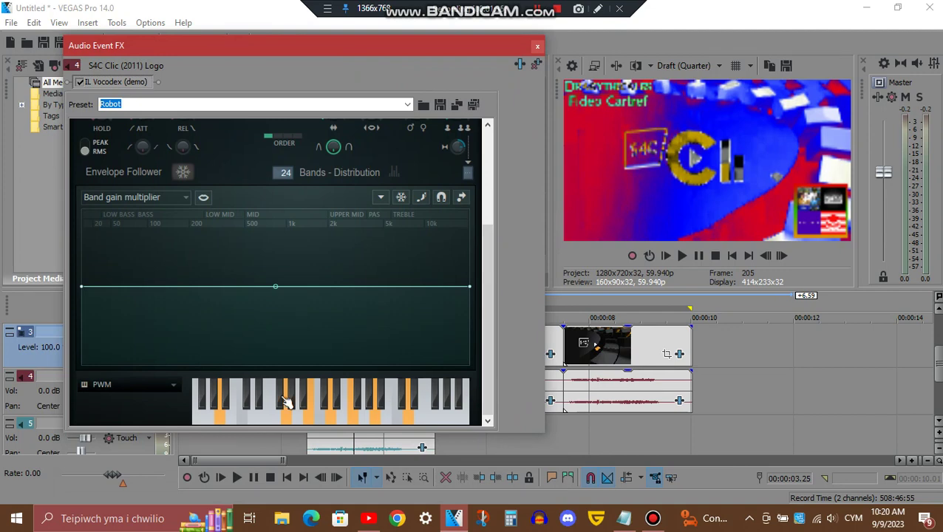
{"action": "left_click", "coordinate": [538, 47]}
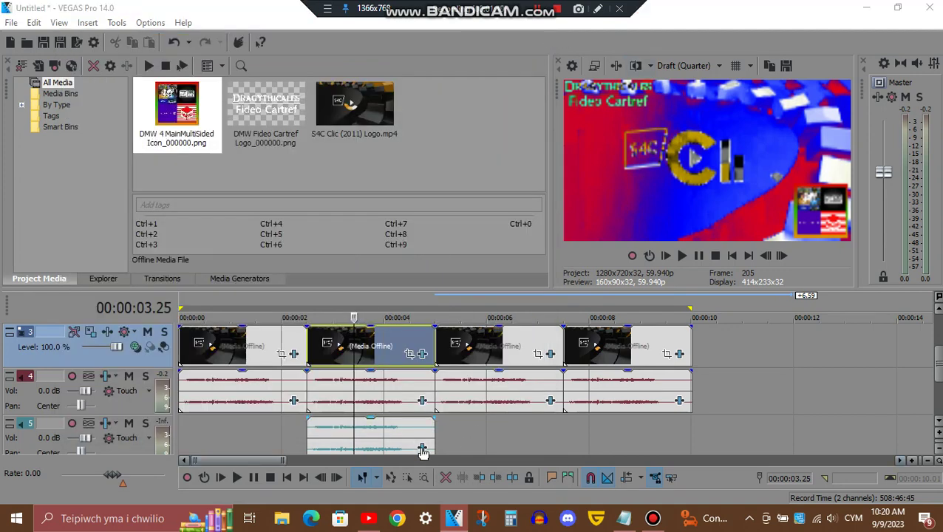
Review the IL Vocodex and Pitch Shift settings on track 5's audio clip, including the semitone shift, then close the effects window
{"action": "left_click", "coordinate": [421, 449]}
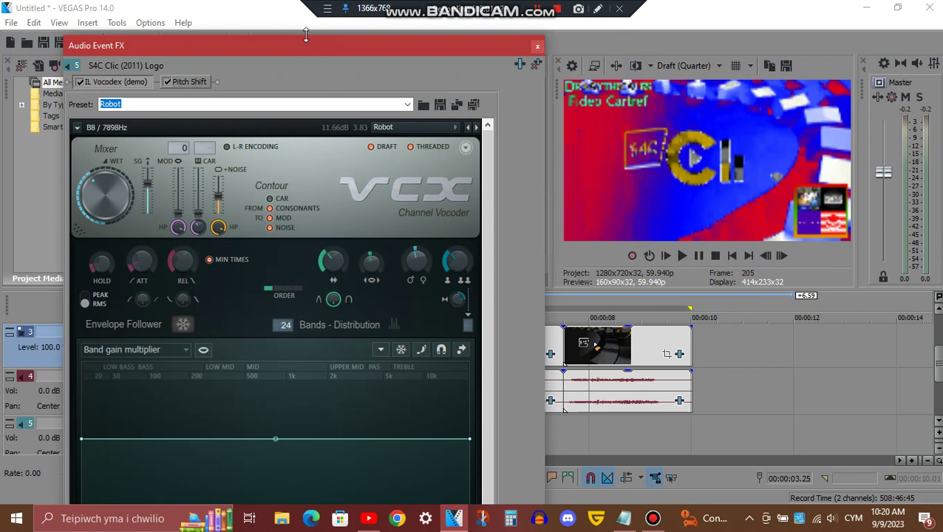
{"action": "left_click_drag", "start_coordinate": [305, 35], "coordinate": [347, 55]}
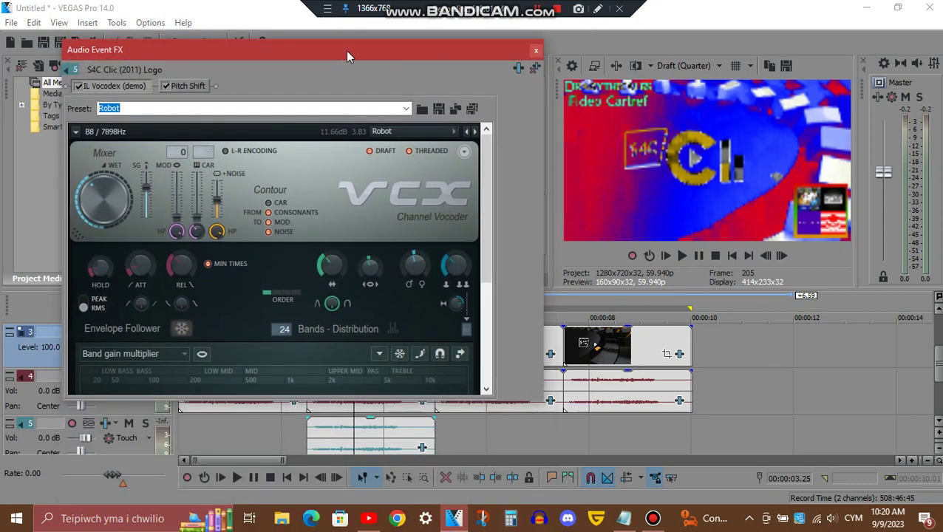
{"action": "left_click_drag", "start_coordinate": [488, 155], "coordinate": [505, 338]}
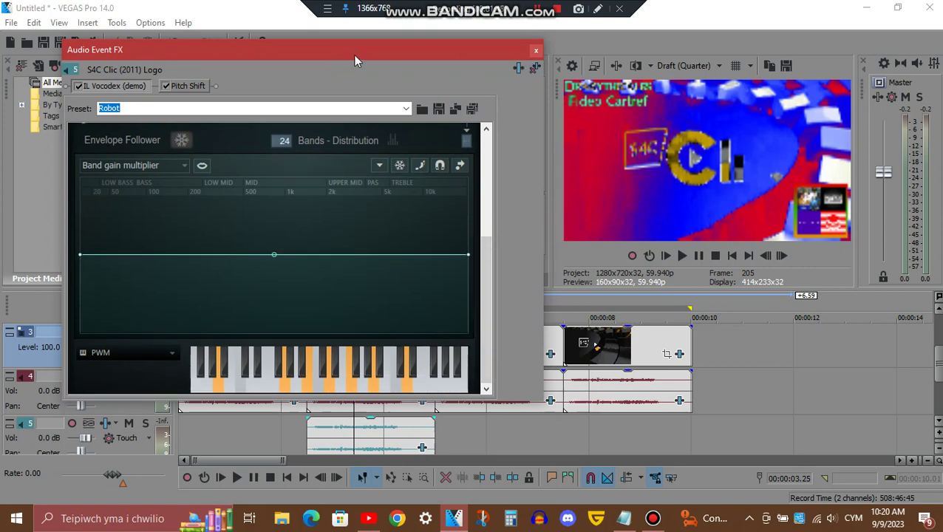
{"action": "left_click", "coordinate": [198, 86]}
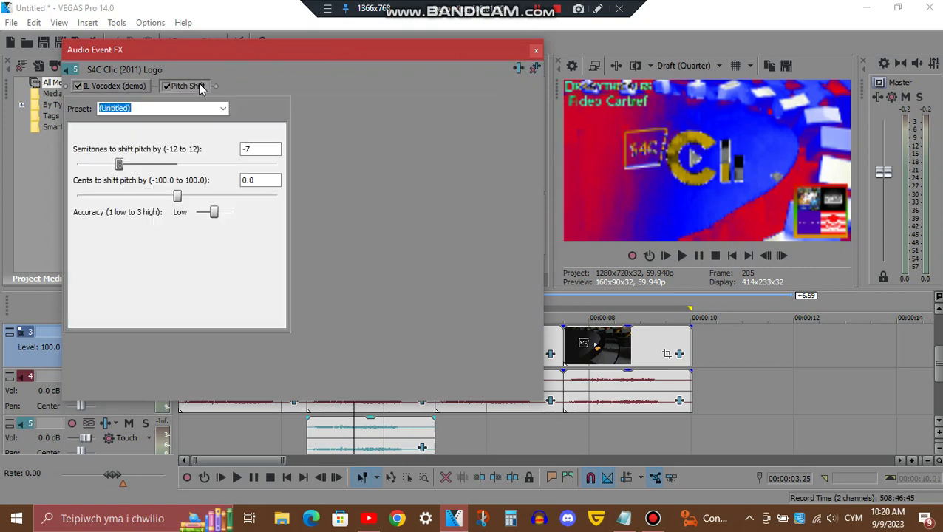
{"action": "left_click", "coordinate": [246, 153]}
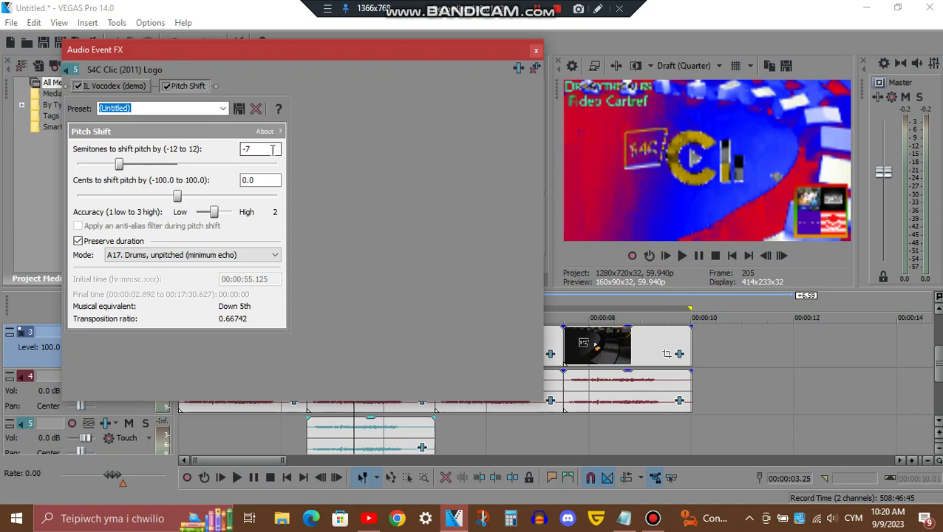
{"action": "left_click_drag", "start_coordinate": [246, 153], "coordinate": [268, 153]}
{"action": "left_click", "coordinate": [537, 51]}
Open the third video clip's effects, review every color point of its Gradient Map, and close the effects window
{"action": "left_click", "coordinate": [506, 347]}
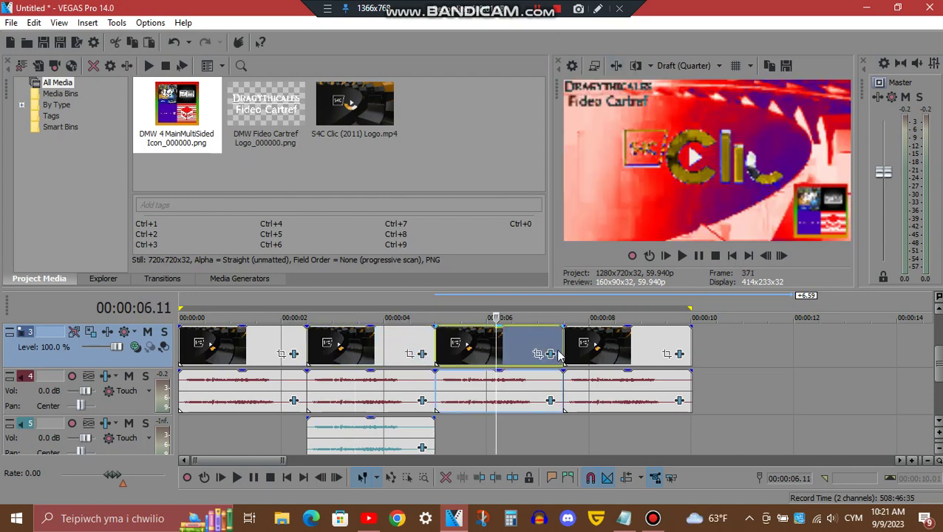
{"action": "left_click", "coordinate": [550, 353]}
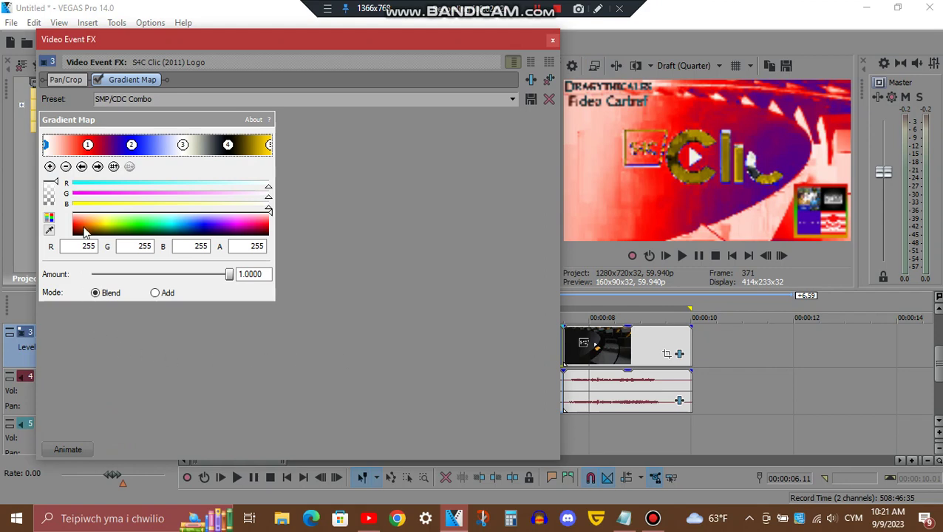
{"action": "left_click", "coordinate": [97, 167]}
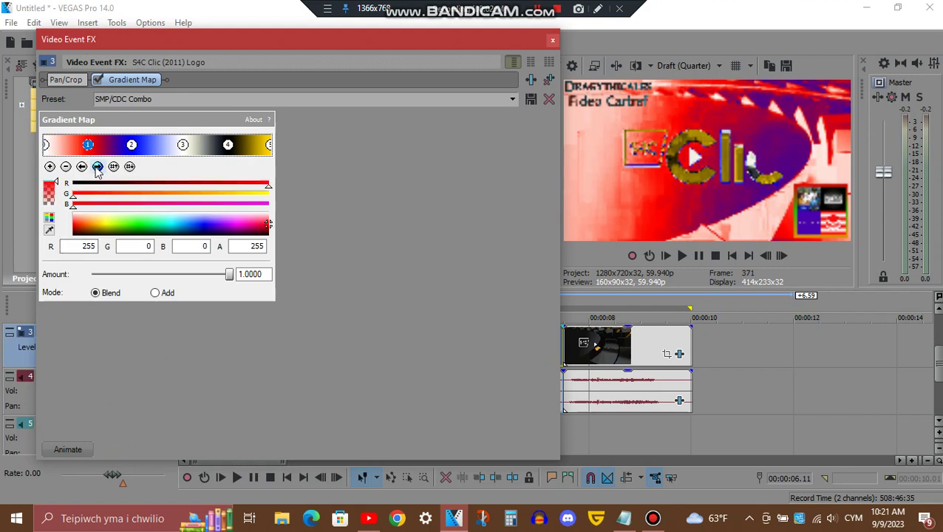
{"action": "left_click", "coordinate": [97, 168]}
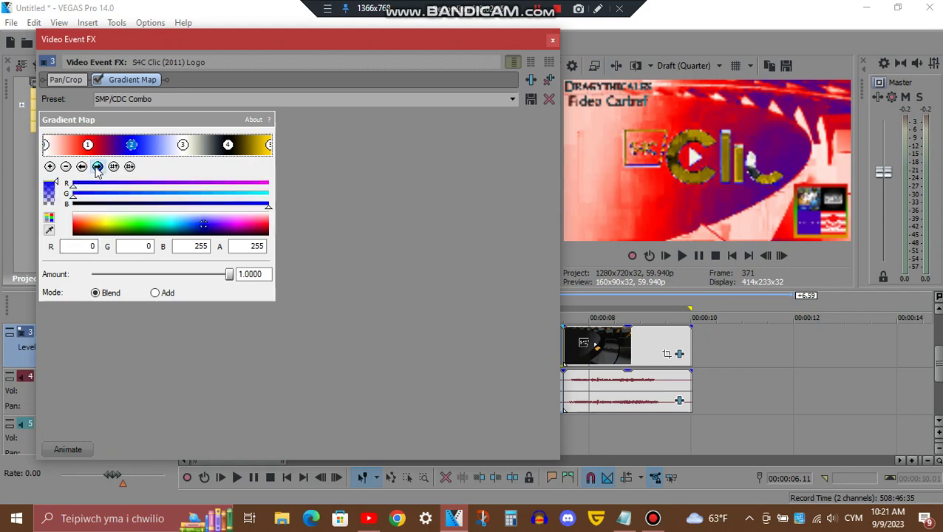
{"action": "left_click", "coordinate": [97, 167]}
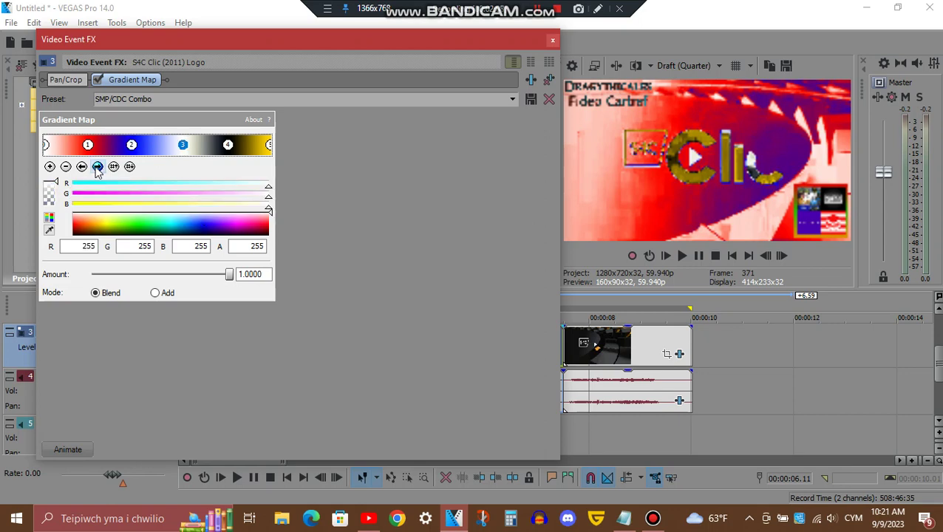
{"action": "left_click", "coordinate": [97, 168]}
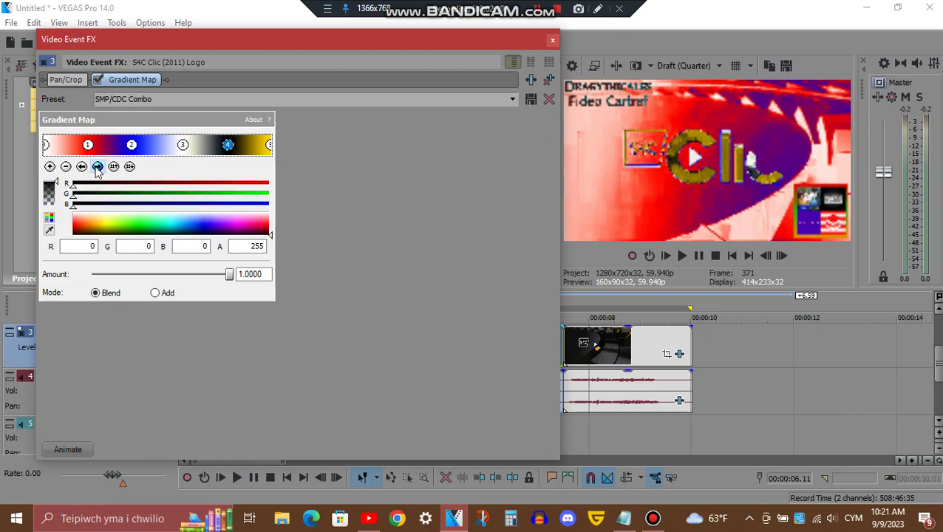
{"action": "left_click", "coordinate": [97, 167]}
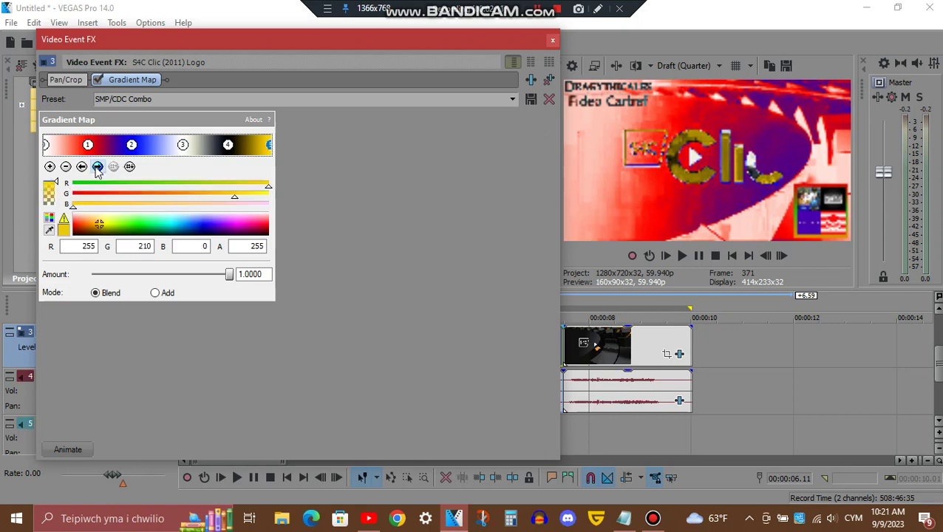
{"action": "left_click", "coordinate": [551, 44]}
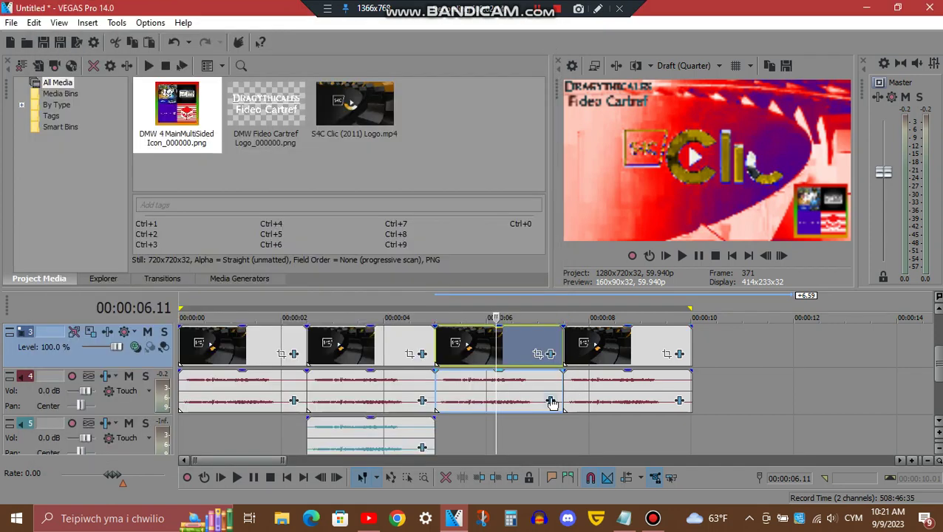
Review the Pitch Shift, ExpressFX Amplitude Modulation, Orange Vocoder and tb_grumblebum settings on track 4's third audio clip
{"action": "left_click", "coordinate": [551, 401]}
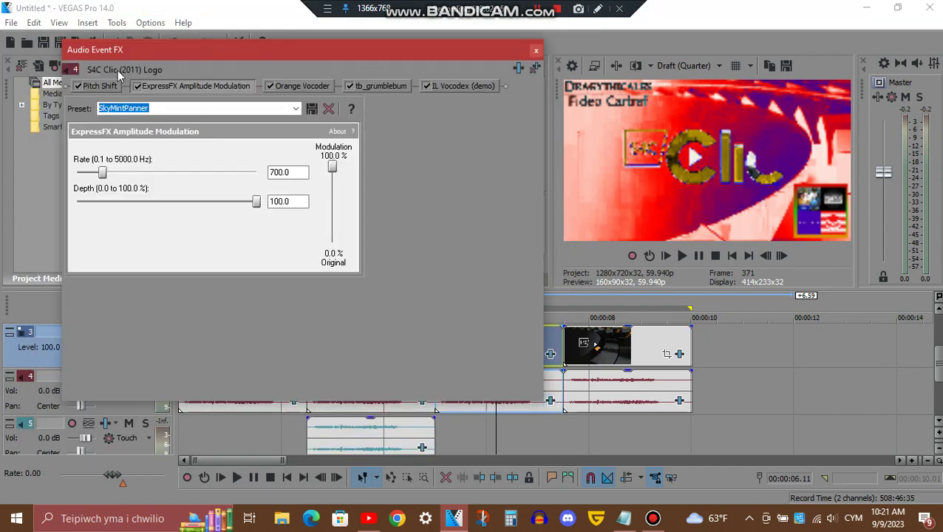
{"action": "left_click", "coordinate": [108, 86]}
{"action": "double_click", "coordinate": [278, 149]}
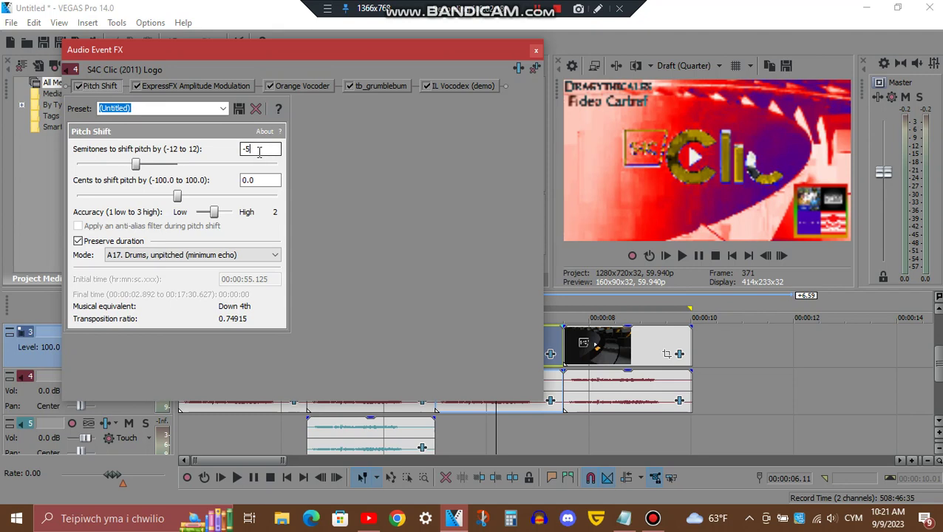
{"action": "left_click", "coordinate": [240, 86]}
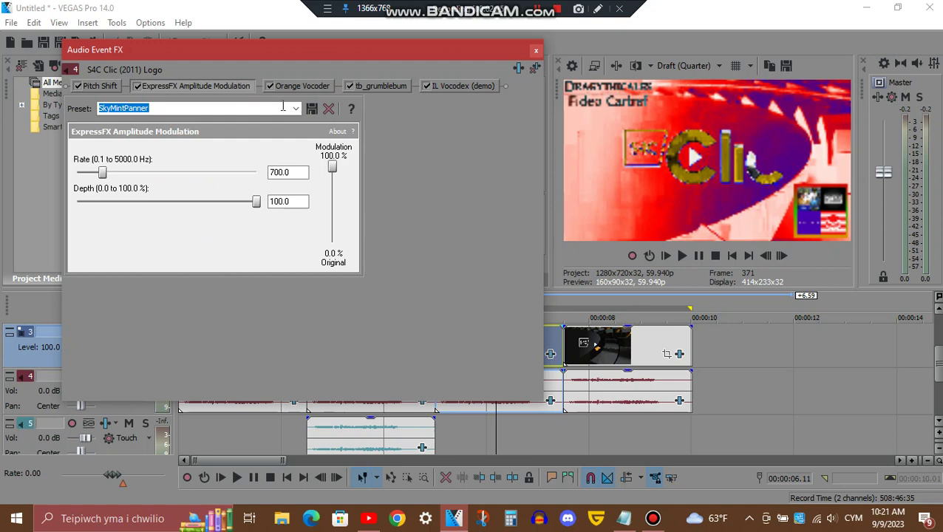
{"action": "left_click", "coordinate": [314, 88]}
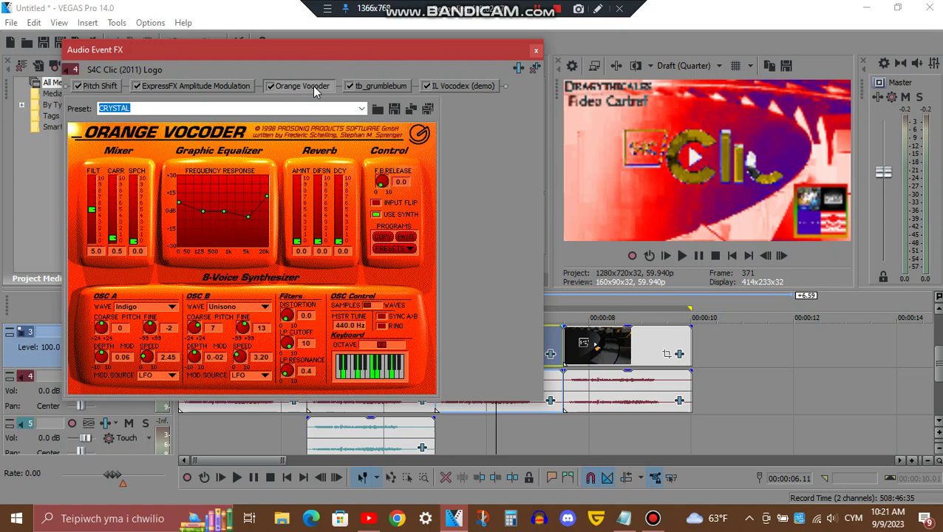
{"action": "left_click", "coordinate": [384, 85]}
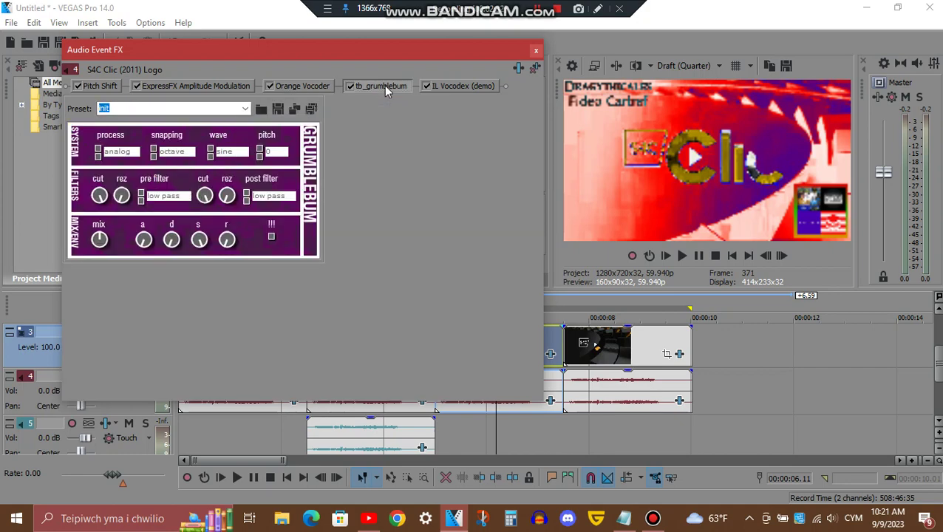
Examine the IL Vocodex settings and keyboard notes on track 4's third audio clip, then close the effects window
{"action": "left_click", "coordinate": [459, 88]}
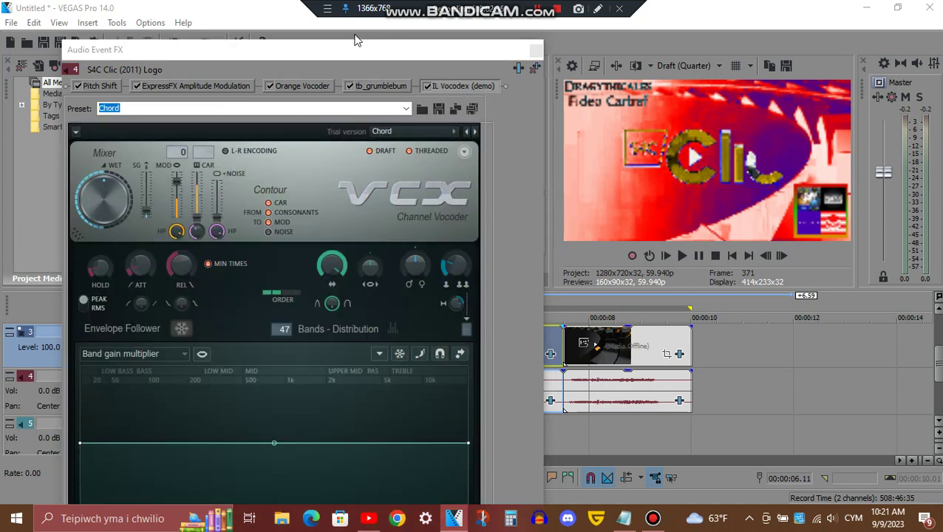
{"action": "left_click_drag", "start_coordinate": [396, 47], "coordinate": [396, 70]}
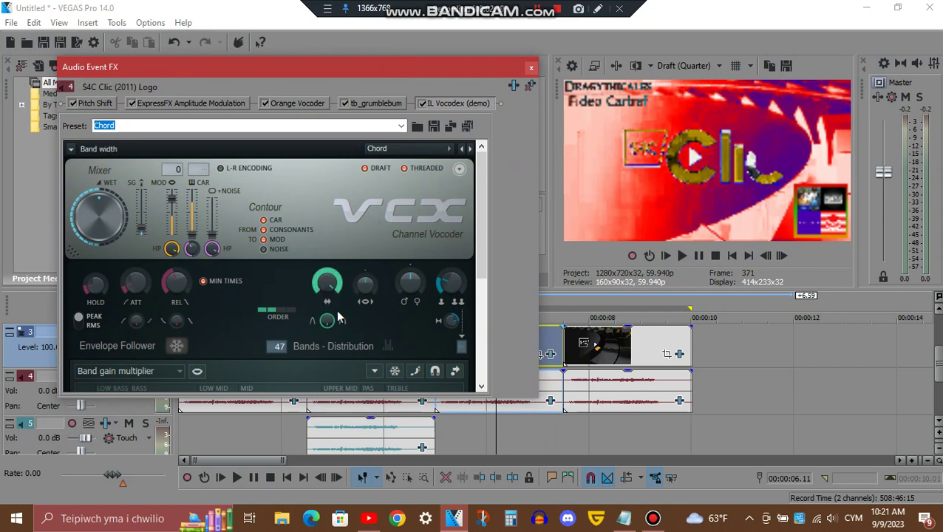
{"action": "left_click_drag", "start_coordinate": [482, 211], "coordinate": [481, 375]}
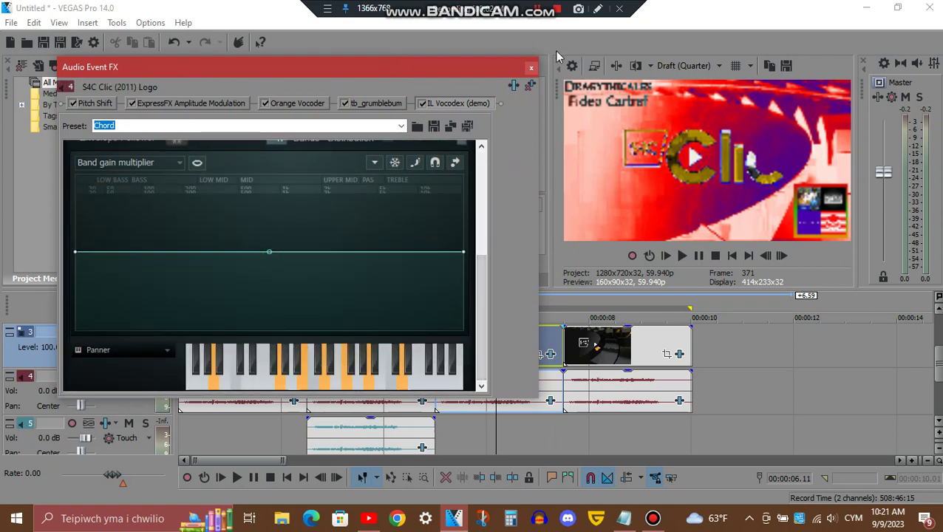
{"action": "left_click", "coordinate": [532, 69]}
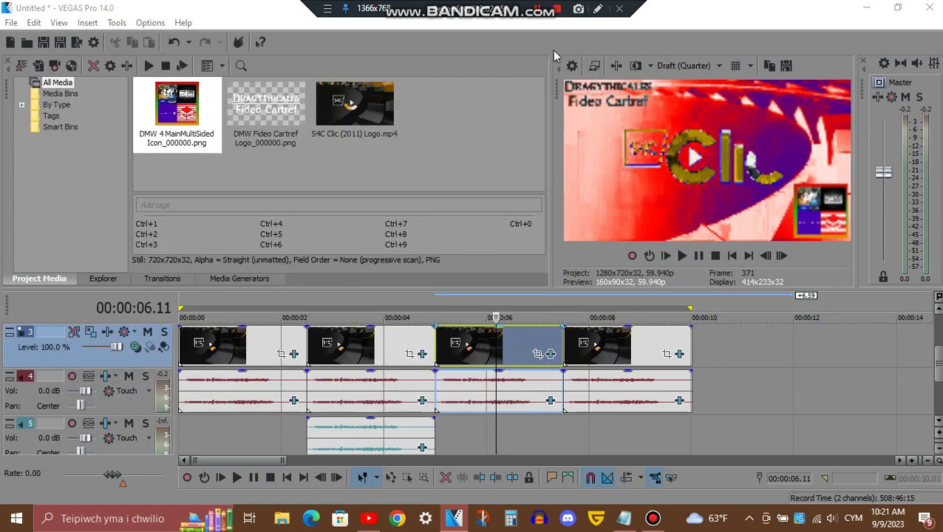
Open the fourth video clip's effects, review every color point of its Gradient Map, and close the effects window
{"action": "left_click", "coordinate": [624, 353]}
{"action": "left_click", "coordinate": [678, 354]}
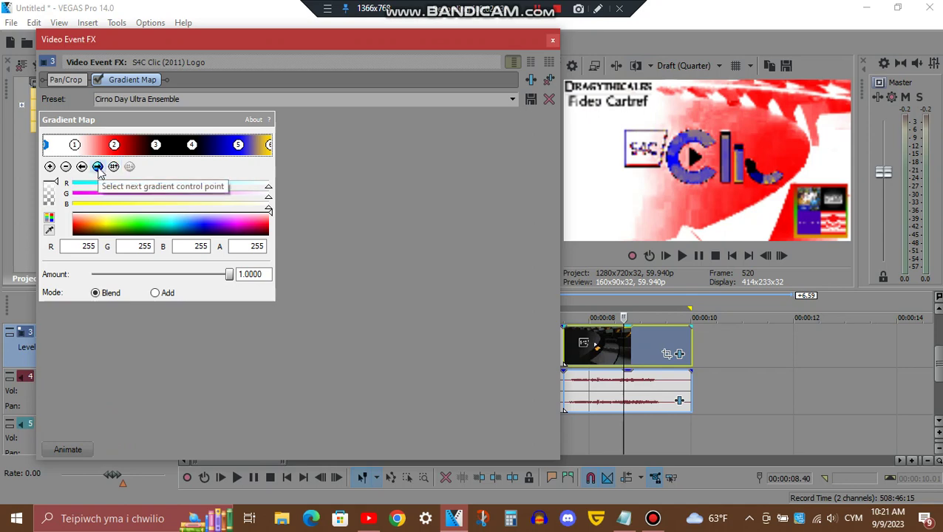
{"action": "left_click", "coordinate": [99, 167]}
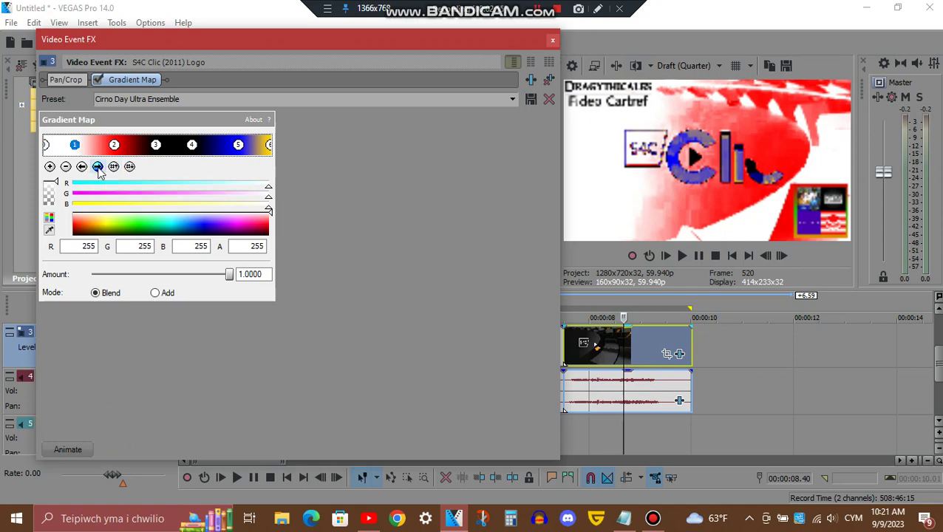
{"action": "left_click", "coordinate": [98, 167]}
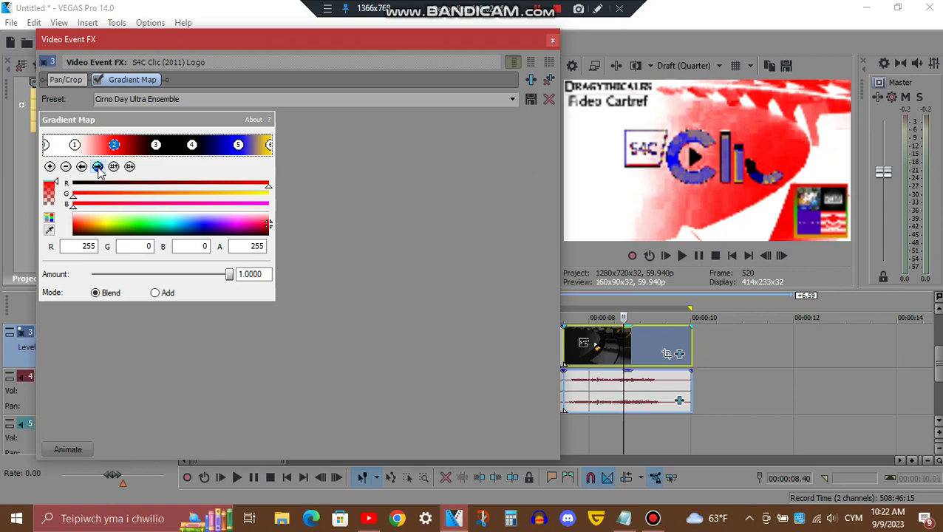
{"action": "left_click", "coordinate": [98, 167]}
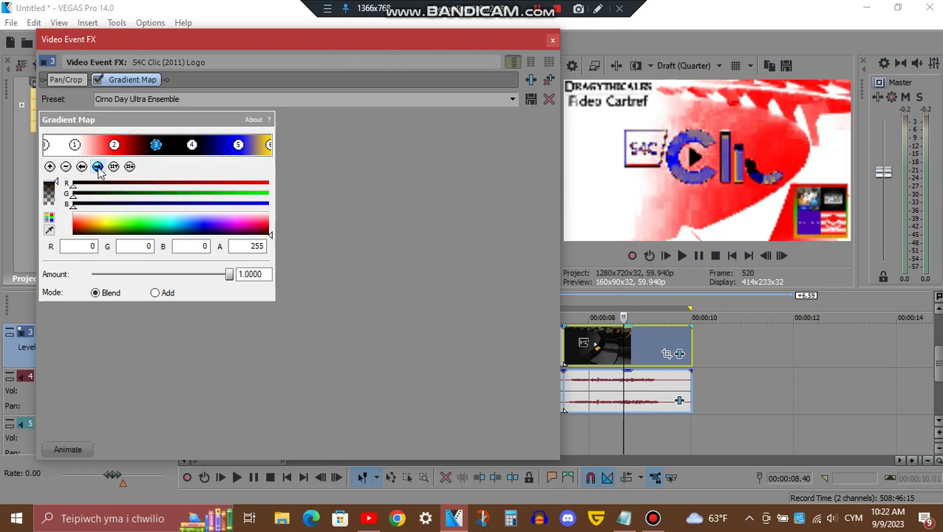
{"action": "left_click", "coordinate": [98, 167]}
{"action": "left_click", "coordinate": [98, 167]}
{"action": "left_click", "coordinate": [98, 167]}
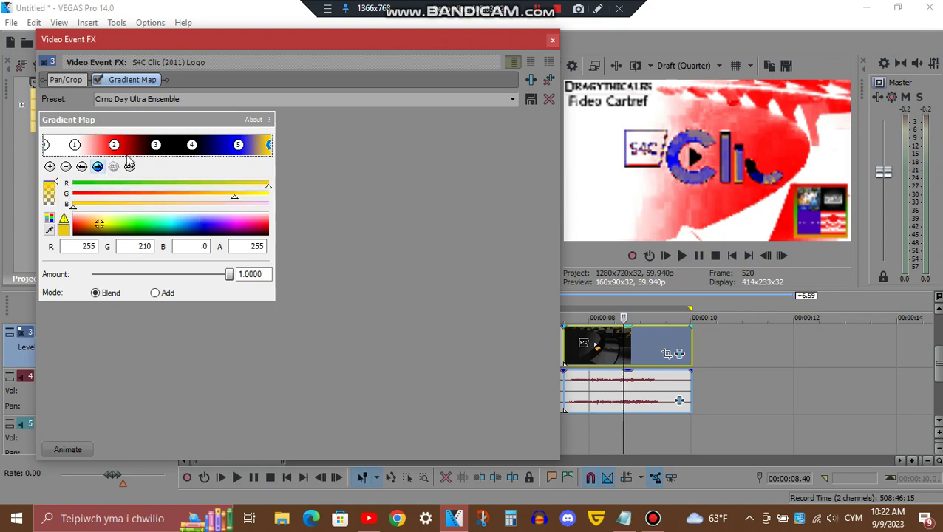
{"action": "left_click", "coordinate": [552, 41]}
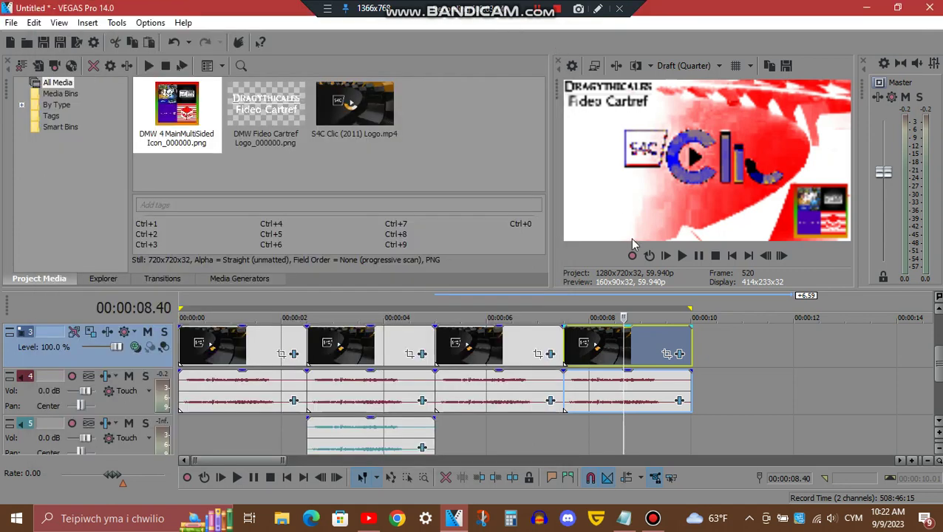
Examine the IL Vocodex settings and keyboard notes on track 4's fourth audio clip, then close the effects window
{"action": "left_click", "coordinate": [679, 401]}
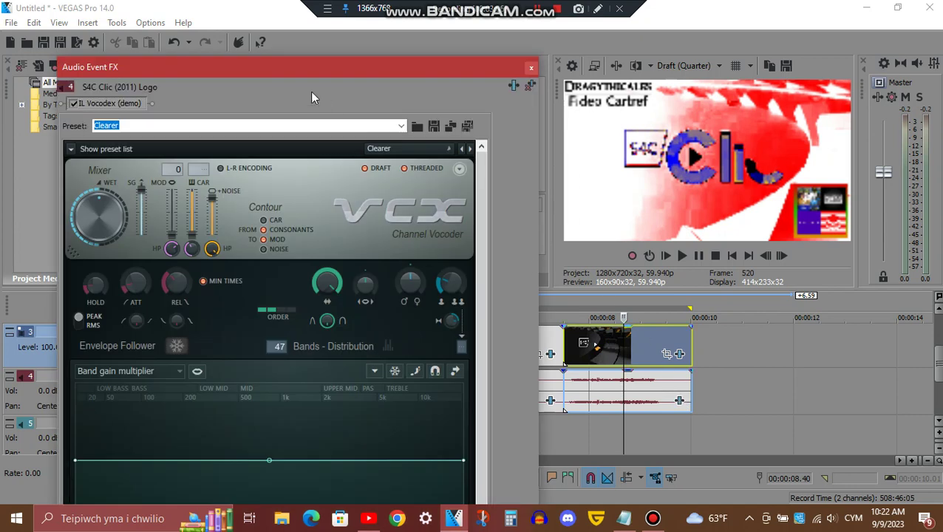
{"action": "left_click_drag", "start_coordinate": [290, 57], "coordinate": [309, 75]}
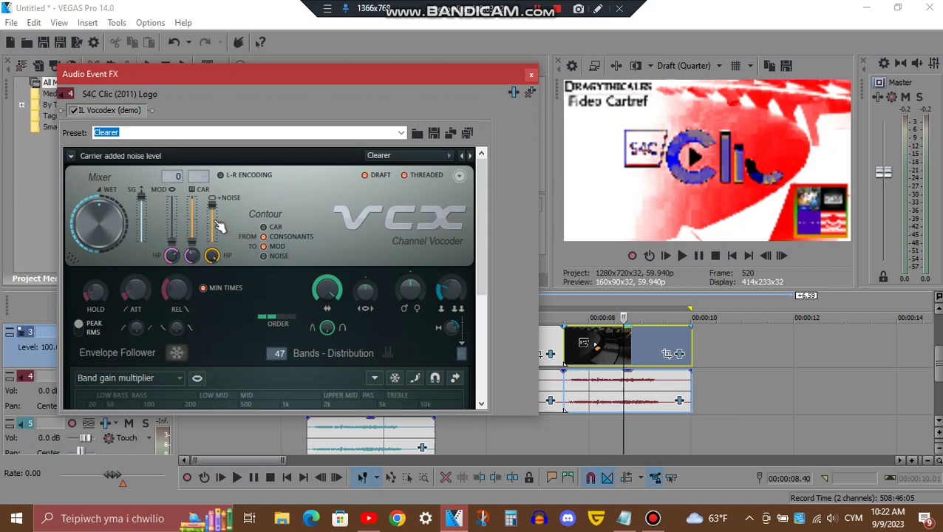
{"action": "left_click_drag", "start_coordinate": [483, 229], "coordinate": [494, 389]}
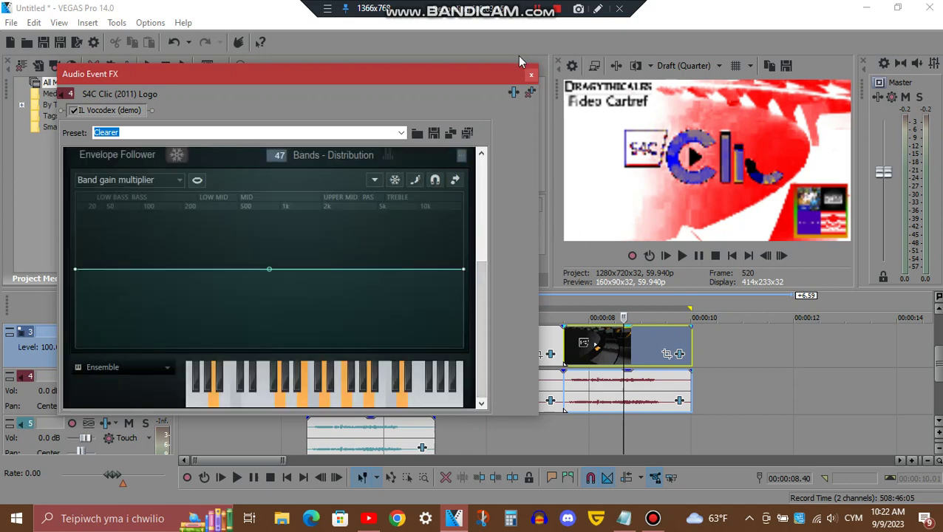
{"action": "left_click", "coordinate": [532, 75]}
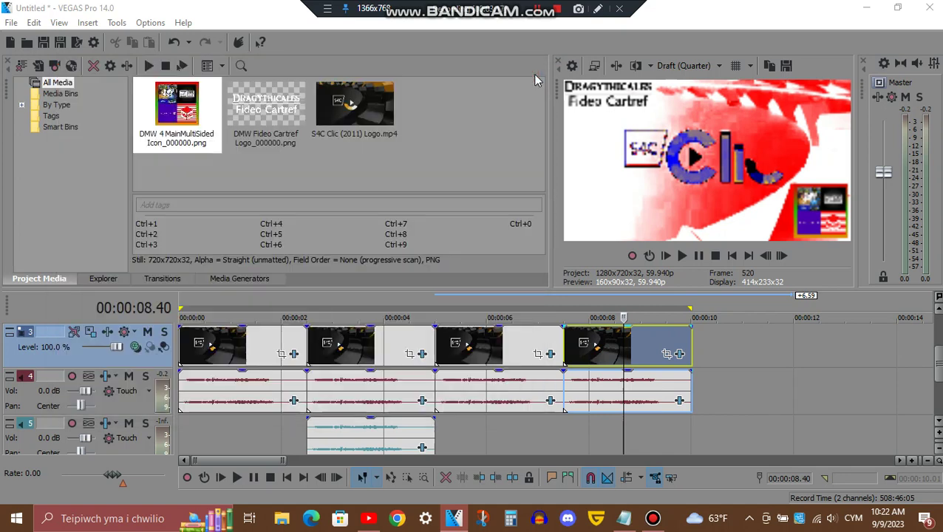
Set the timeline's time selection to span all four clips, from 00:00:00.00 to 00:00:10.01
{"action": "double_click", "coordinate": [591, 349]}
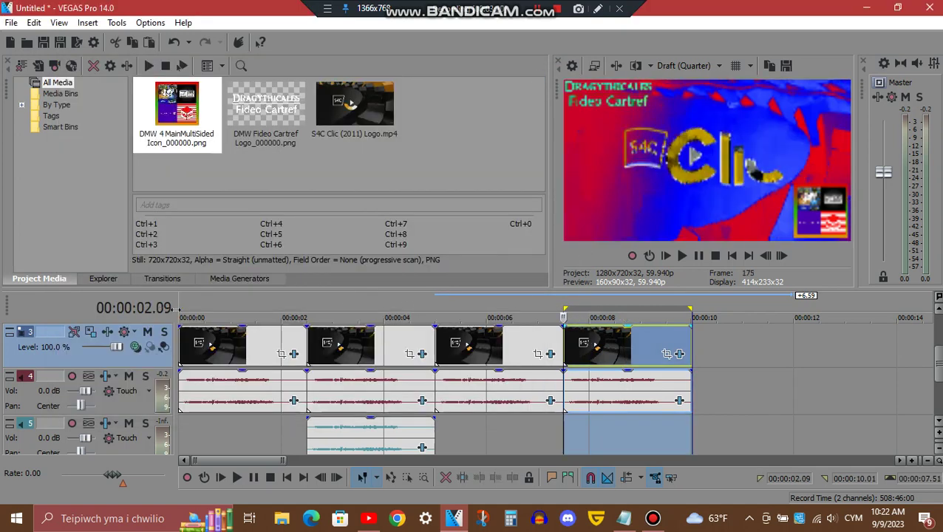
{"action": "left_click", "coordinate": [177, 310]}
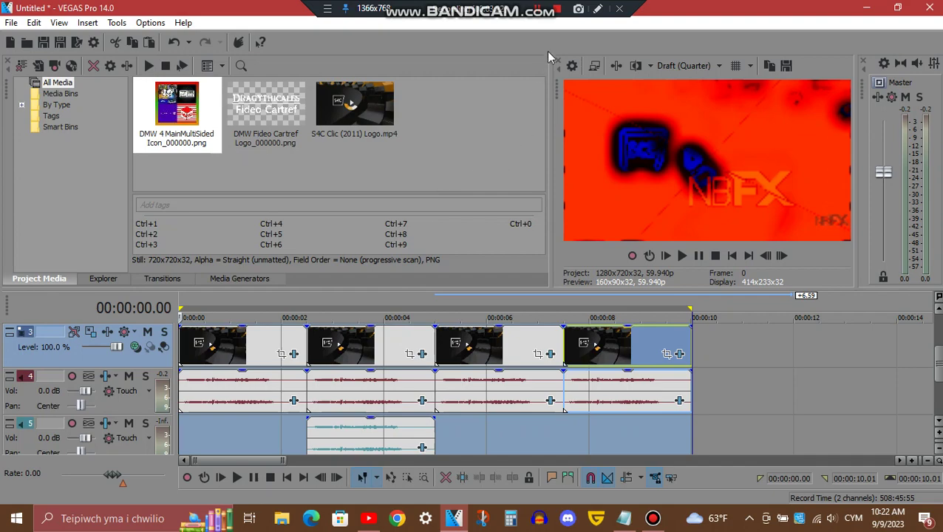